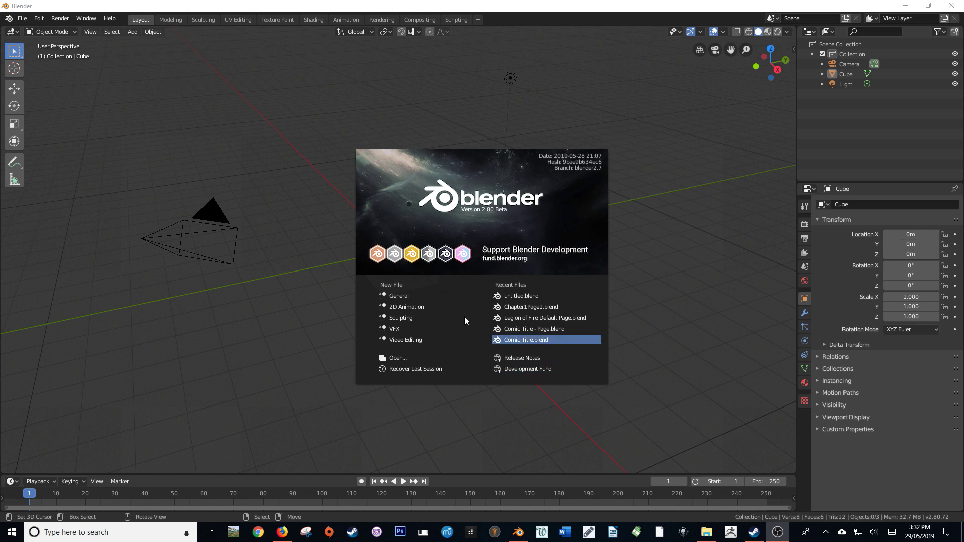
# - Dismiss the splash screen, then toggle Camera, Cube and Light visibility off and back on
pyautogui.click(585, 132)
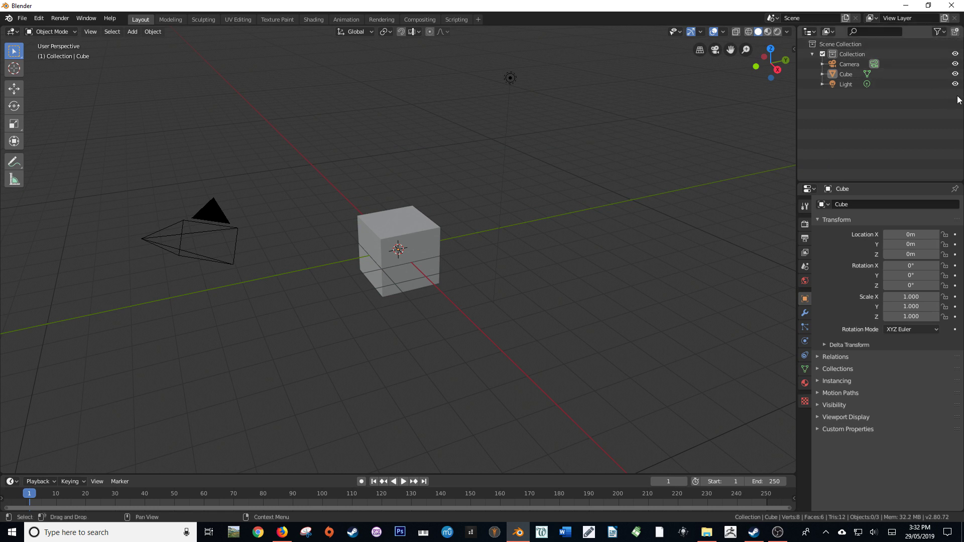
pyautogui.click(956, 53)
pyautogui.click(955, 53)
pyautogui.click(955, 64)
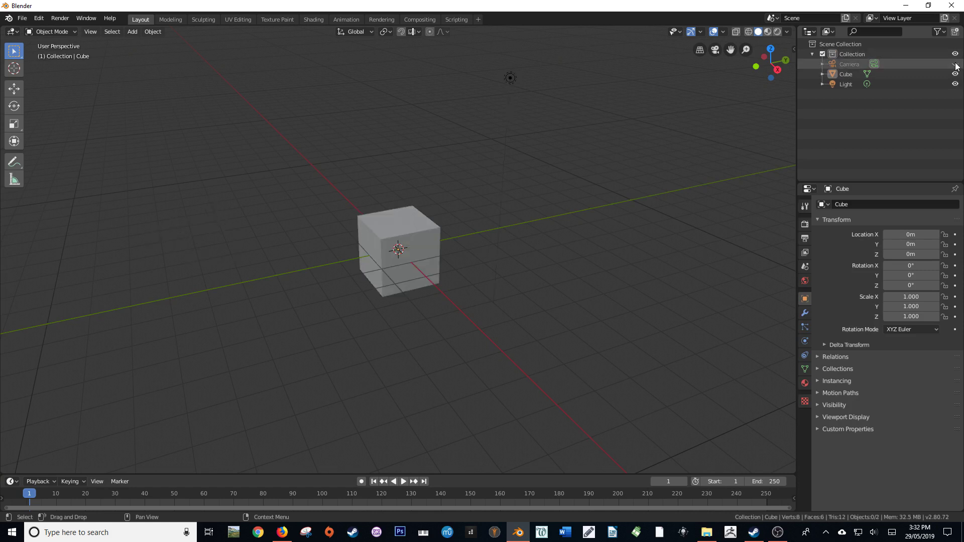
pyautogui.click(955, 64)
pyautogui.click(955, 74)
pyautogui.click(955, 74)
pyautogui.click(955, 84)
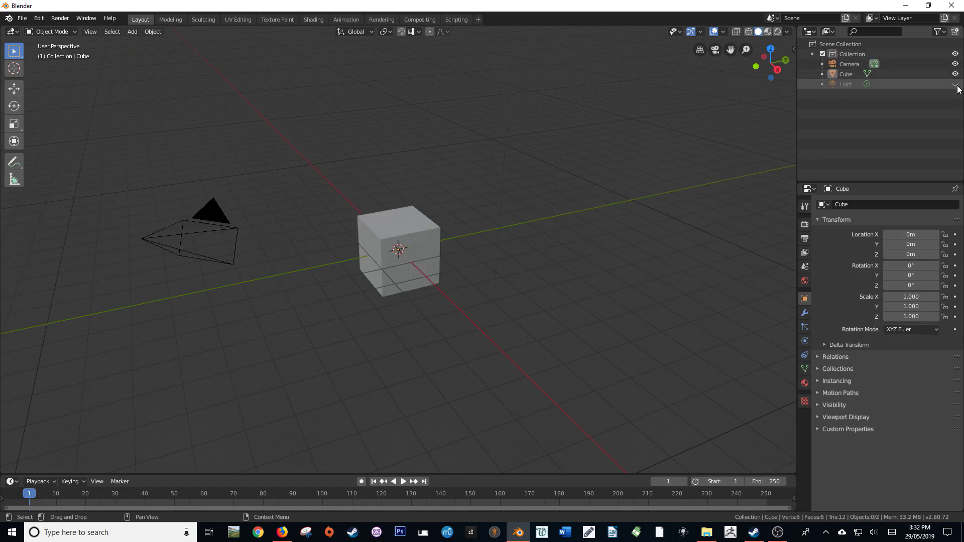
pyautogui.click(955, 84)
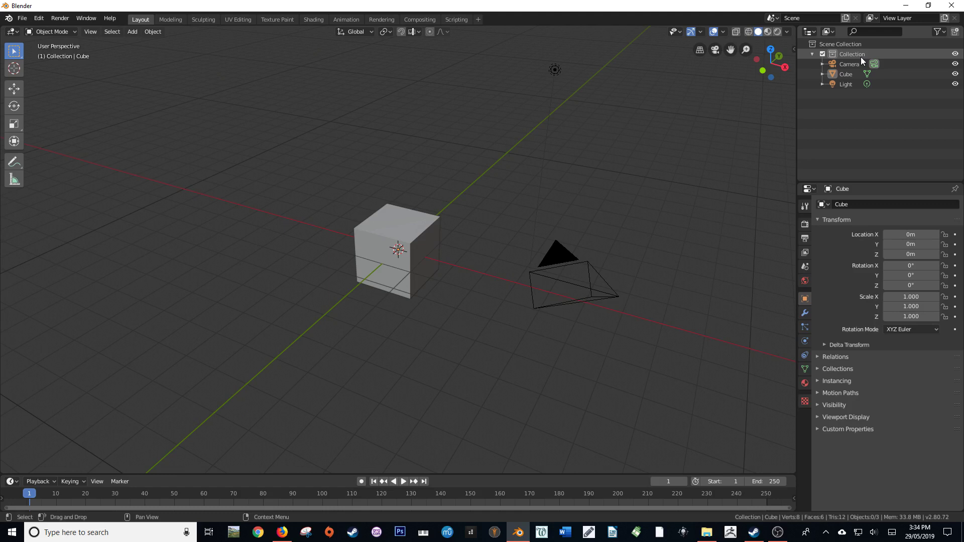
pyautogui.rightClick(851, 119)
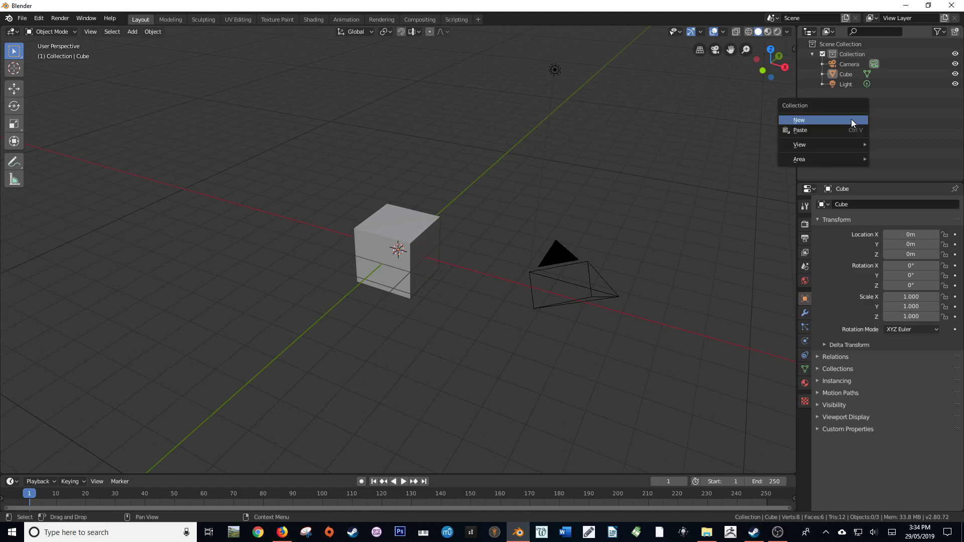
pyautogui.click(848, 121)
pyautogui.moveTo(853, 94); pyautogui.dragTo(853, 56)
pyautogui.rightClick(863, 99)
pyautogui.click(862, 110)
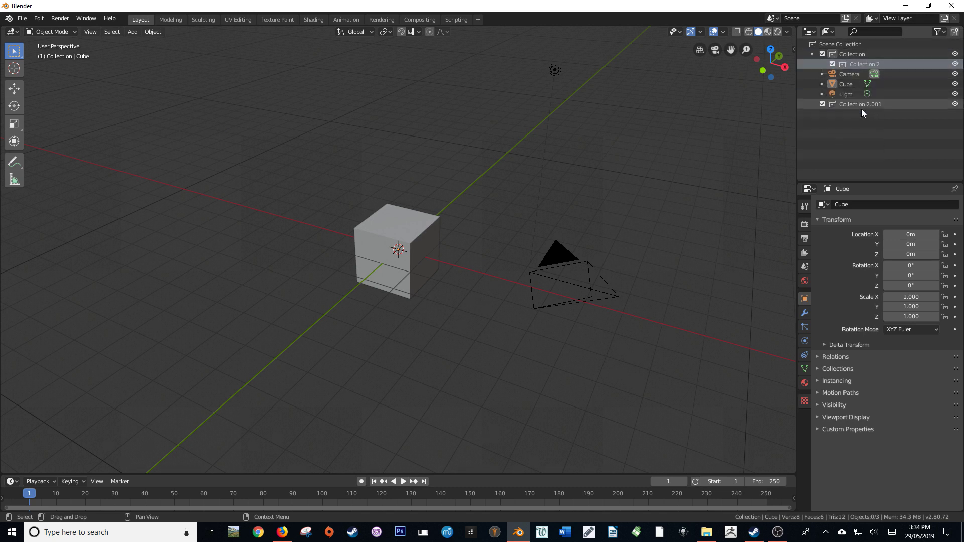
pyautogui.moveTo(861, 109); pyautogui.dragTo(869, 64)
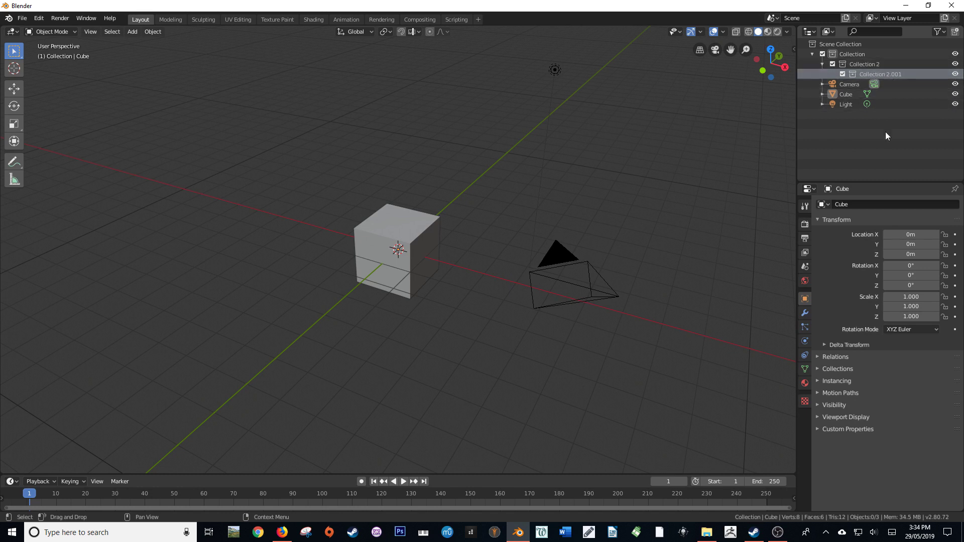
pyautogui.press('Delete')
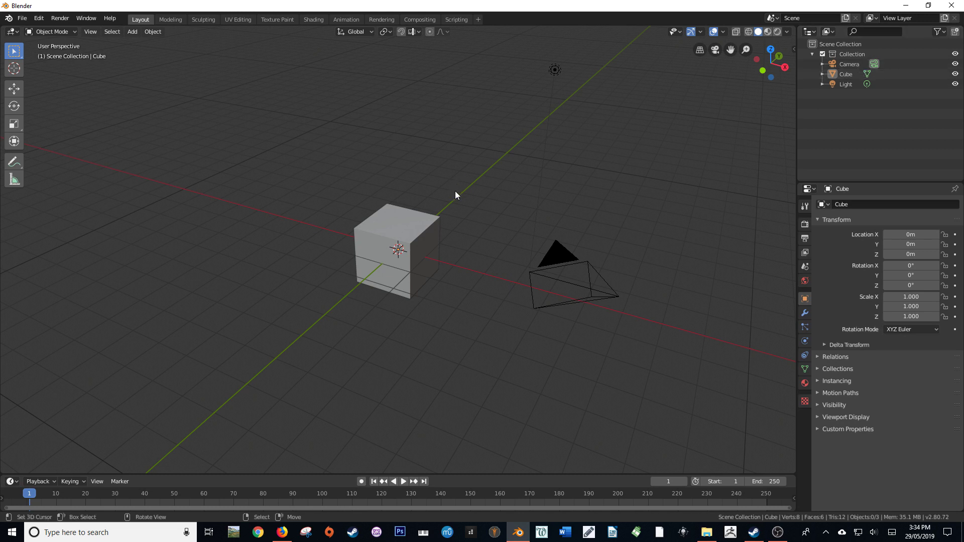
# - Orbit to the numpad-1 front view, orbit back into perspective and zoom in on the cube
pyautogui.moveTo(455, 191); pyautogui.dragTo(421, 228, button='middle')
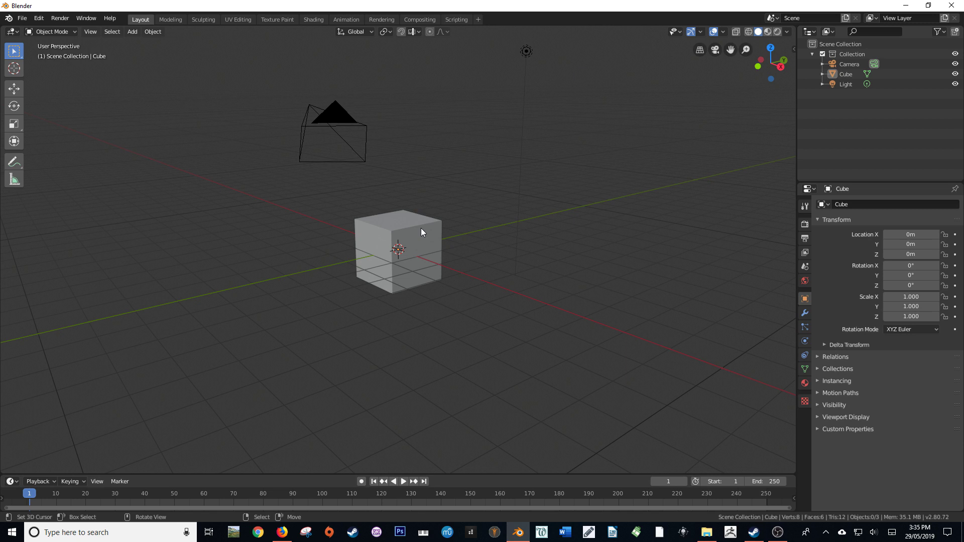
pyautogui.press('KP_1')
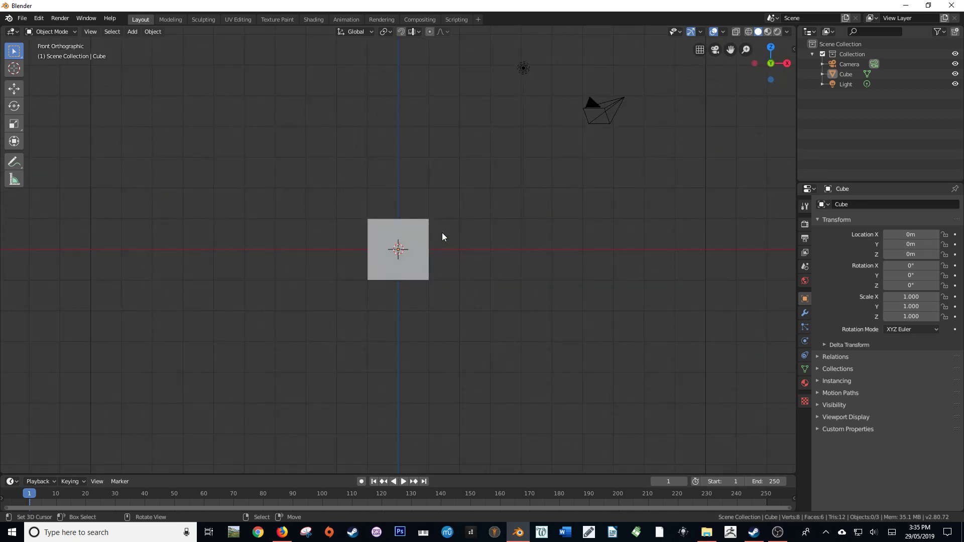
pyautogui.moveTo(444, 228); pyautogui.dragTo(367, 251, button='middle')
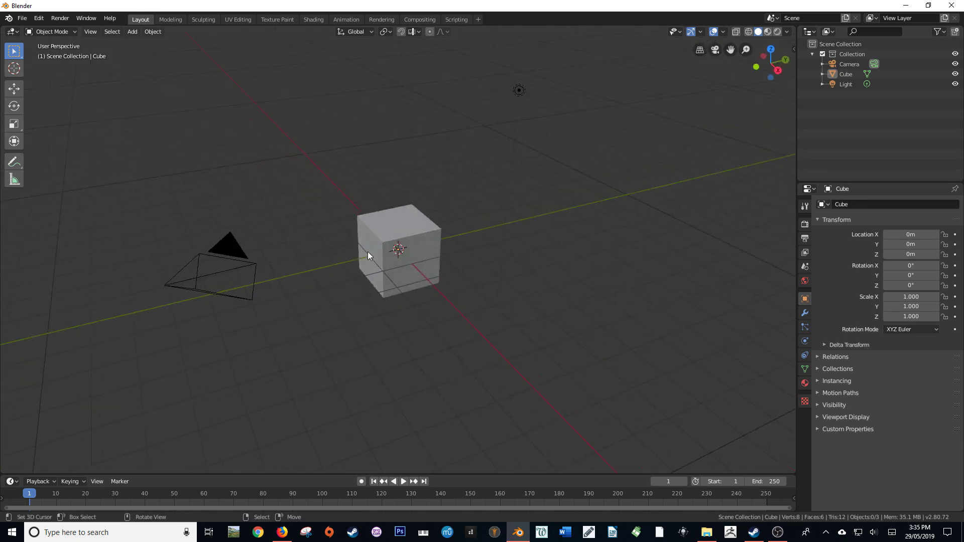
pyautogui.scroll(2, 367, 251)
# - Stretch the default cube along the X axis
pyautogui.click(415, 227)
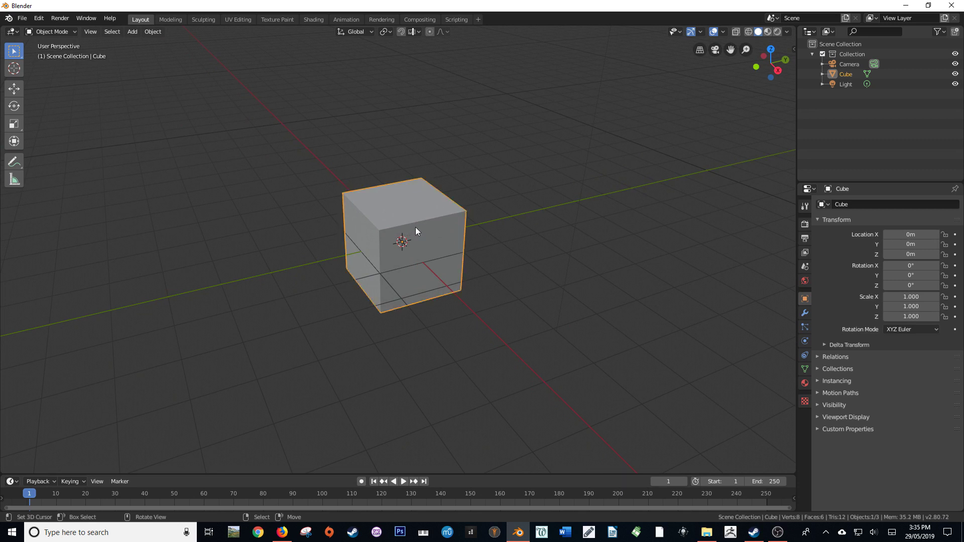
pyautogui.press('s')
pyautogui.press('x')
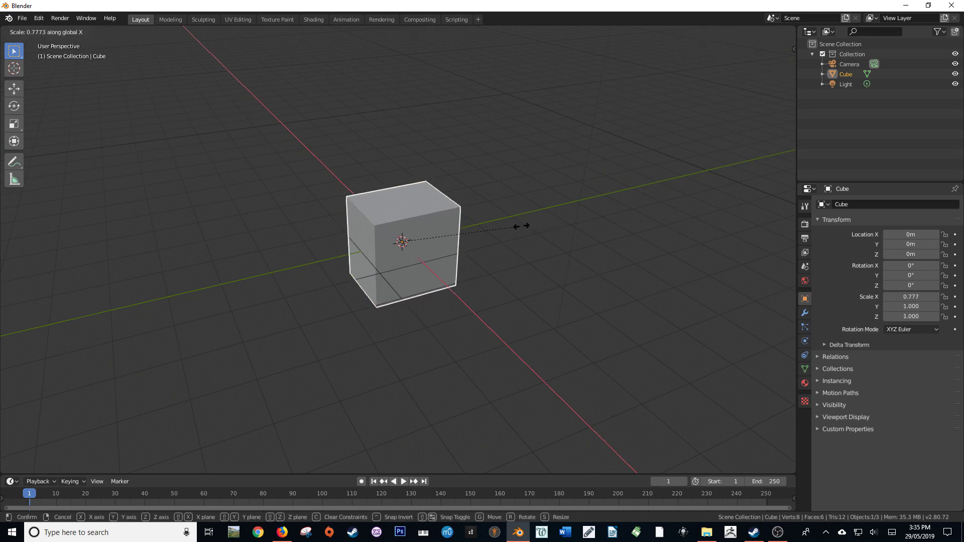
pyautogui.click(521, 226)
pyautogui.moveTo(521, 226); pyautogui.dragTo(497, 236, button='middle')
# - Duplicate the cube as a Cube.001 cutter and reselect the original cube
pyautogui.hotkey('shift', 'd')
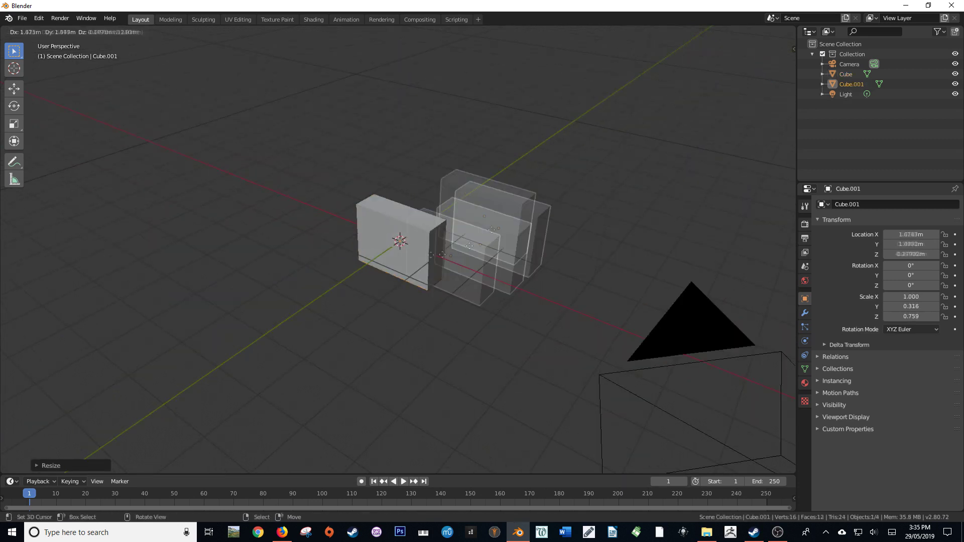
pyautogui.click(442, 251)
pyautogui.click(442, 248)
pyautogui.moveTo(442, 247); pyautogui.dragTo(510, 249, button='middle')
# - Add a Boolean Difference modifier to the cube with Cube.001 as the cutting object
pyautogui.click(805, 313)
pyautogui.click(854, 205)
pyautogui.click(758, 238)
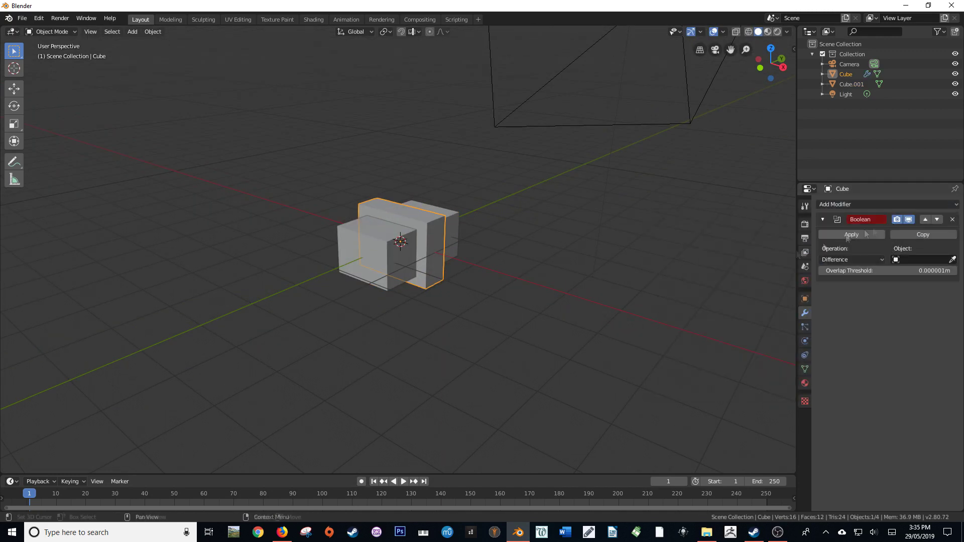
pyautogui.click(952, 260)
pyautogui.click(374, 236)
# - Set Cube.001's viewport display to Wire
pyautogui.click(374, 246)
pyautogui.click(805, 298)
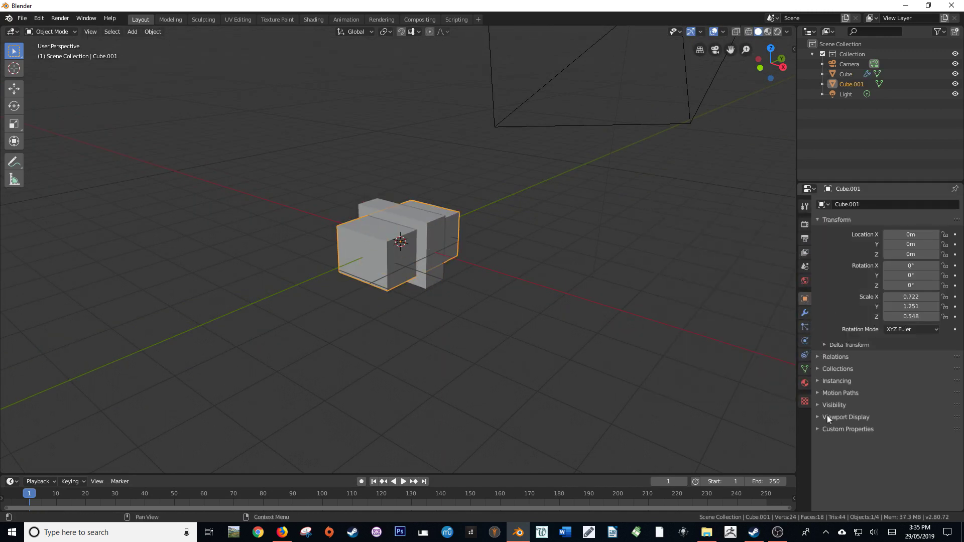
pyautogui.click(829, 417)
pyautogui.click(916, 478)
pyautogui.click(904, 433)
# - Scale the frame cube along Y to make it a thin frame
pyautogui.moveTo(502, 241); pyautogui.dragTo(525, 243, button='middle')
pyautogui.click(402, 241)
pyautogui.press('s')
pyautogui.press('y')
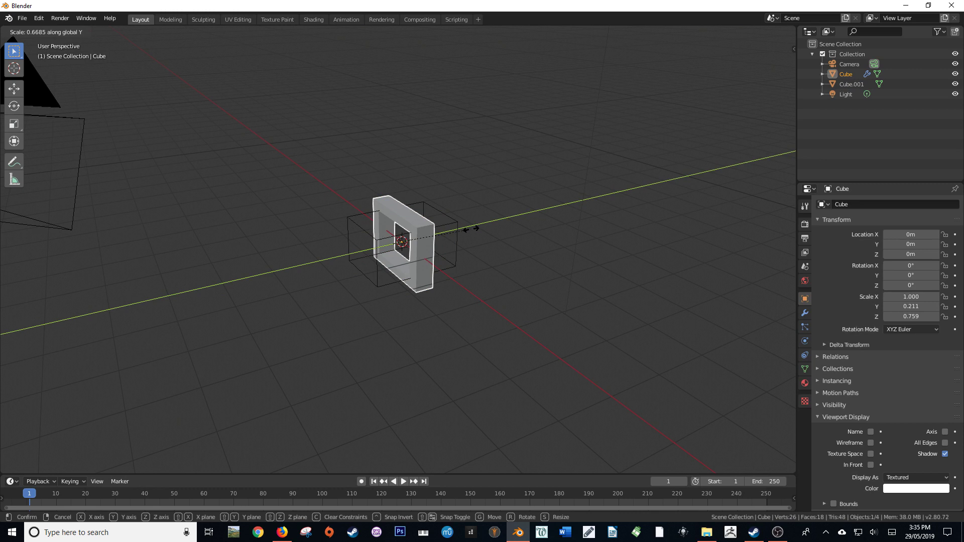
pyautogui.click(442, 233)
pyautogui.moveTo(442, 233); pyautogui.dragTo(475, 233, button='middle')
pyautogui.scroll(3, 469, 248)
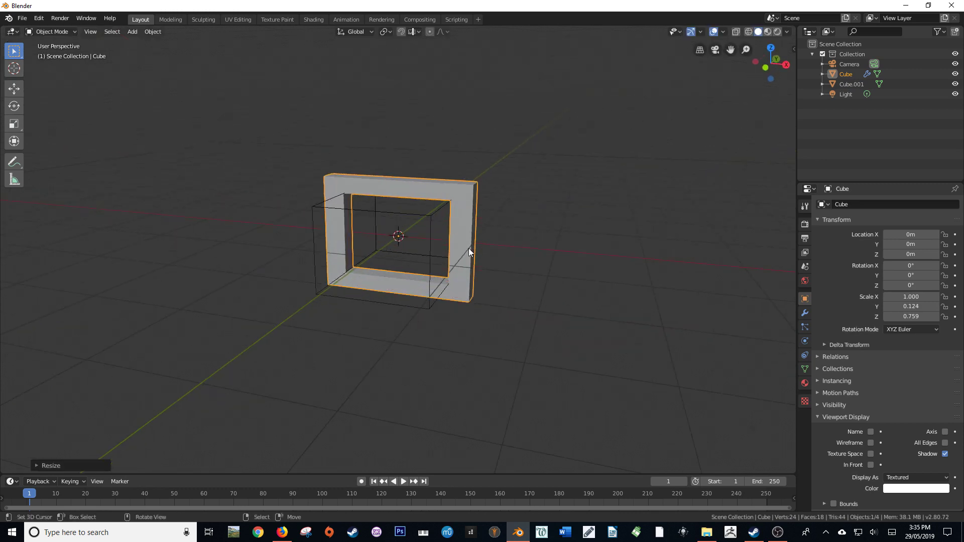
# - Enlarge the wireframe cutter so it cuts through the frame, then view through the camera
pyautogui.click(430, 224)
pyautogui.press('g')
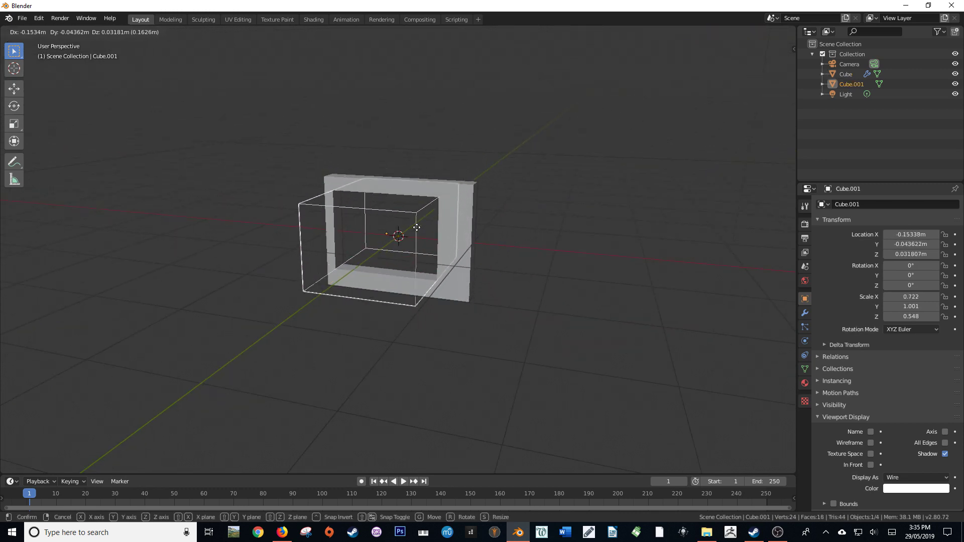
pyautogui.press('Escape')
pyautogui.press('s')
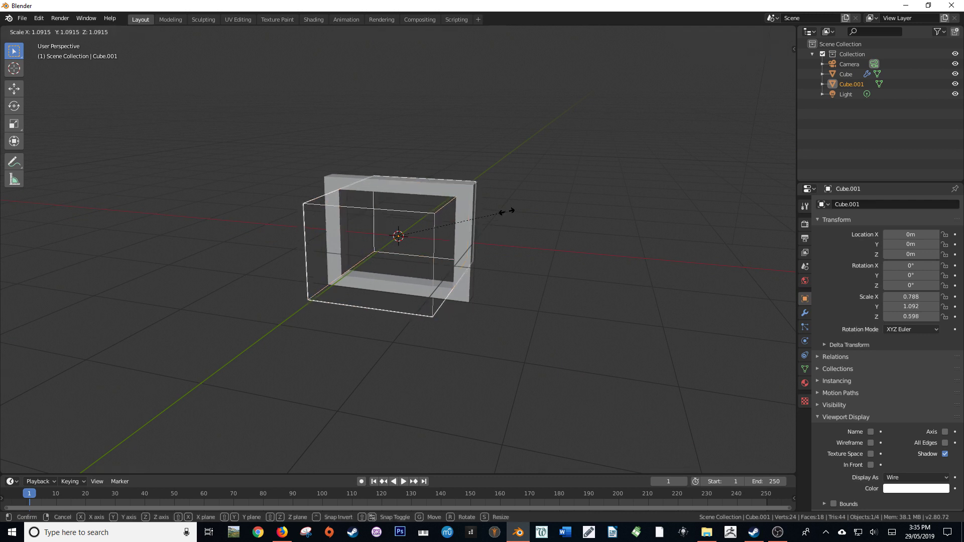
pyautogui.click(504, 212)
pyautogui.moveTo(503, 215); pyautogui.dragTo(472, 218, button='middle')
pyautogui.click(472, 218)
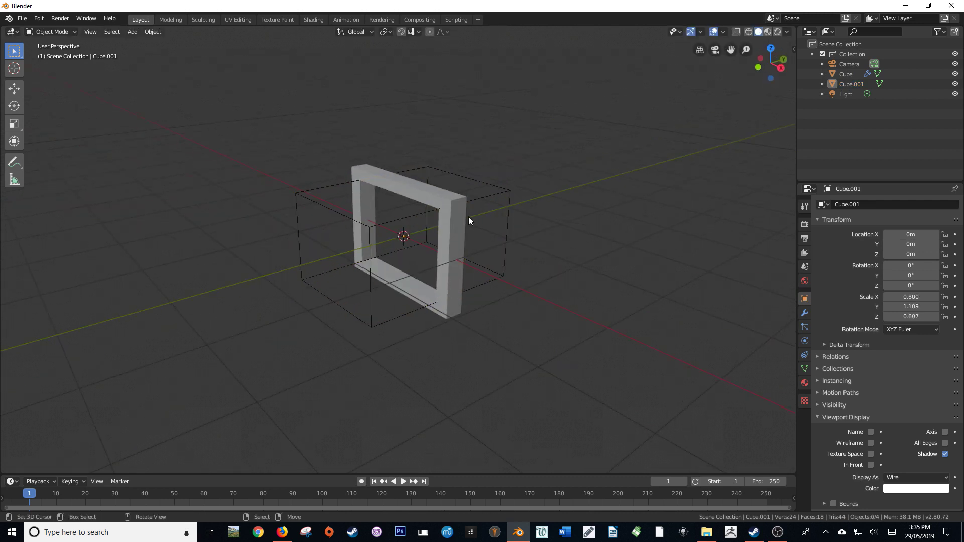
pyautogui.scroll(-2, 471, 231)
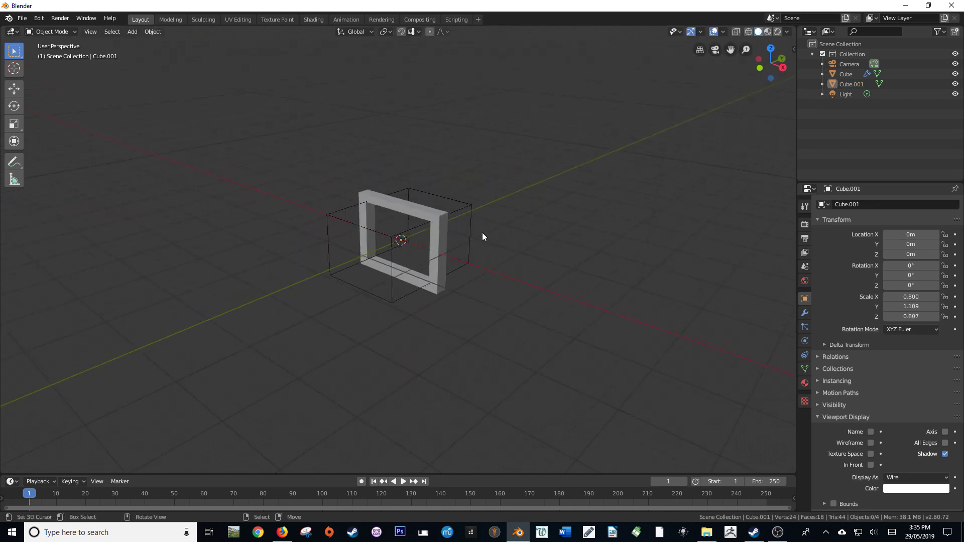
pyautogui.press('KP_0')
pyautogui.press('F12')
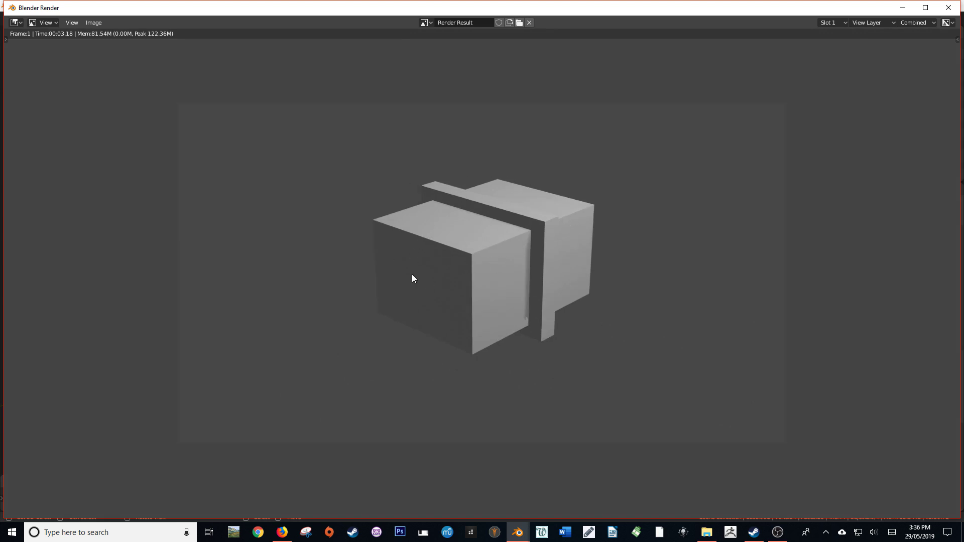
pyautogui.click(949, 8)
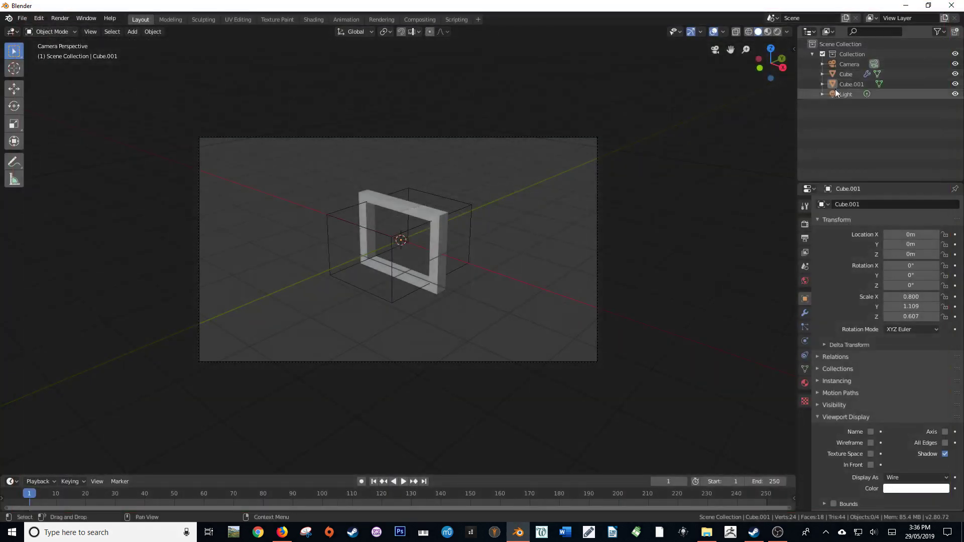
# - Hide Cube.001 in the viewport, test-render to check the frame, then leave camera view
pyautogui.click(954, 86)
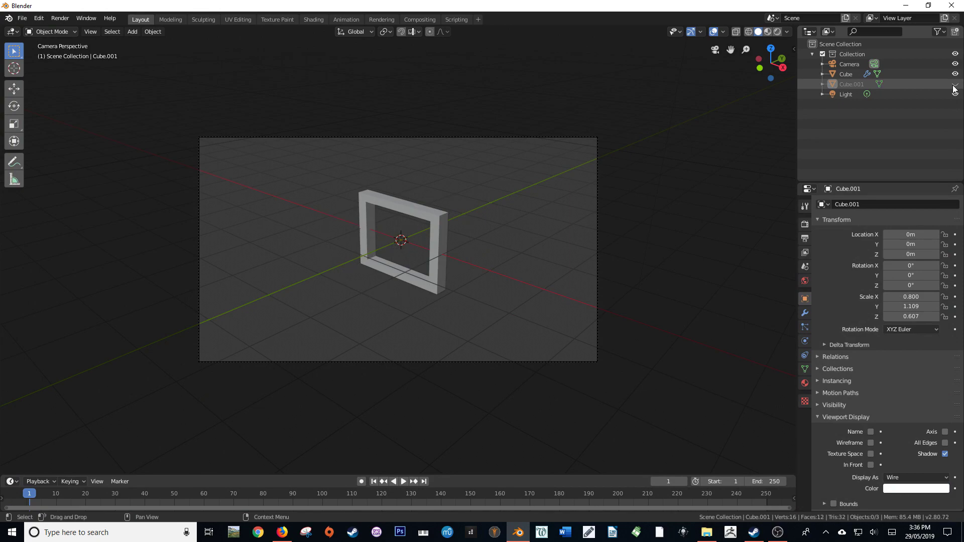
pyautogui.press('F12')
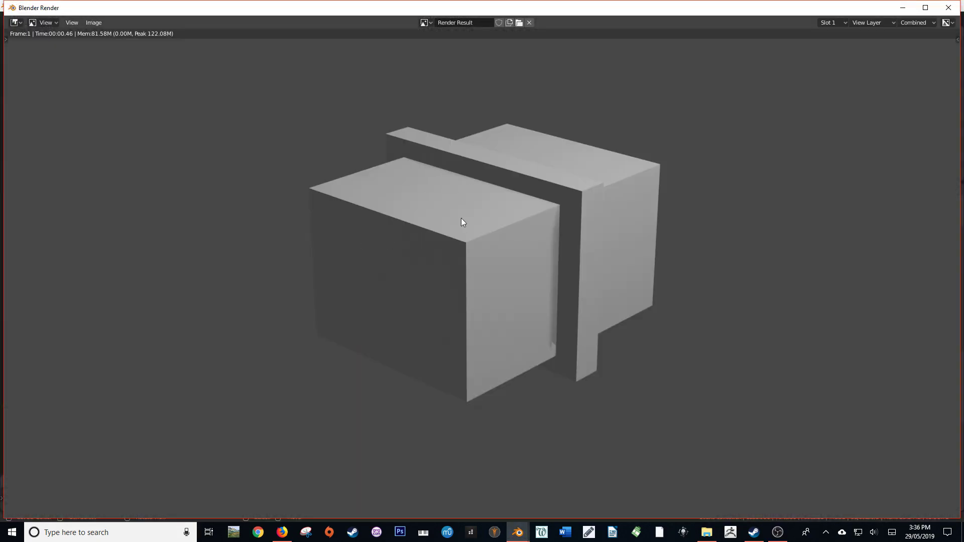
pyautogui.click(948, 7)
pyautogui.press('KP_0')
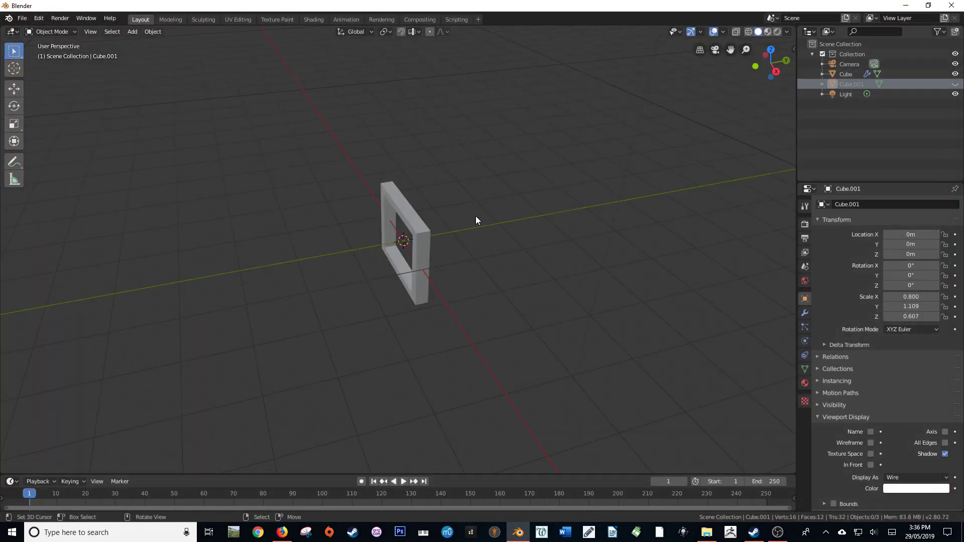
# - Create a new collection named 'Bool Tool' and nest it inside Collection
pyautogui.rightClick(832, 113)
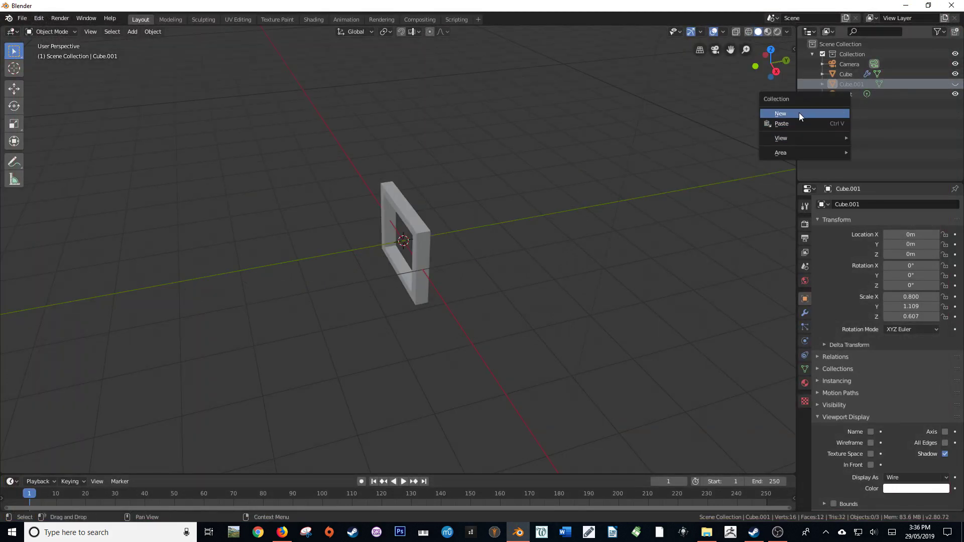
pyautogui.click(799, 113)
pyautogui.doubleClick(839, 104)
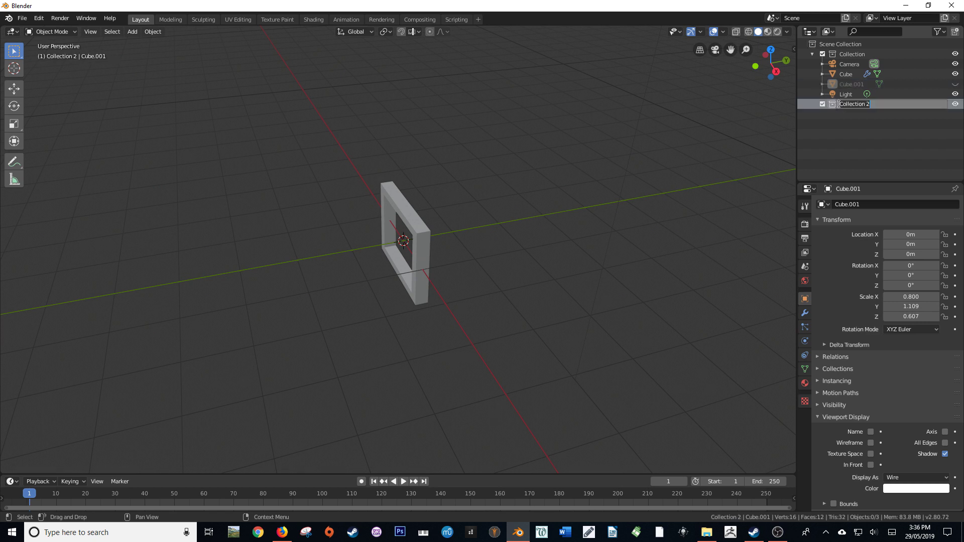
pyautogui.write('Bool Tool')
pyautogui.press('Return')
pyautogui.moveTo(840, 103); pyautogui.dragTo(846, 56)
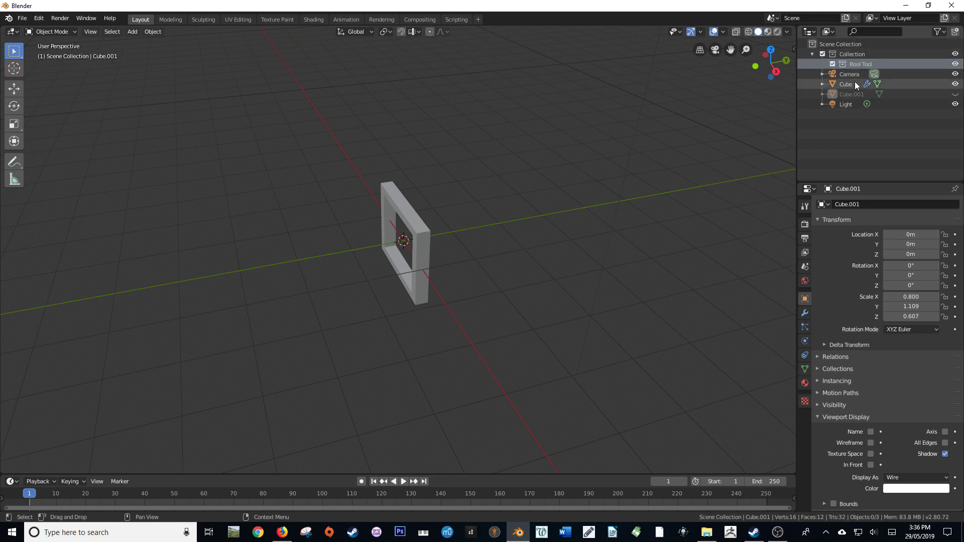
# - Unhide Cube.001 and move it into the Bool Tool collection
pyautogui.click(849, 95)
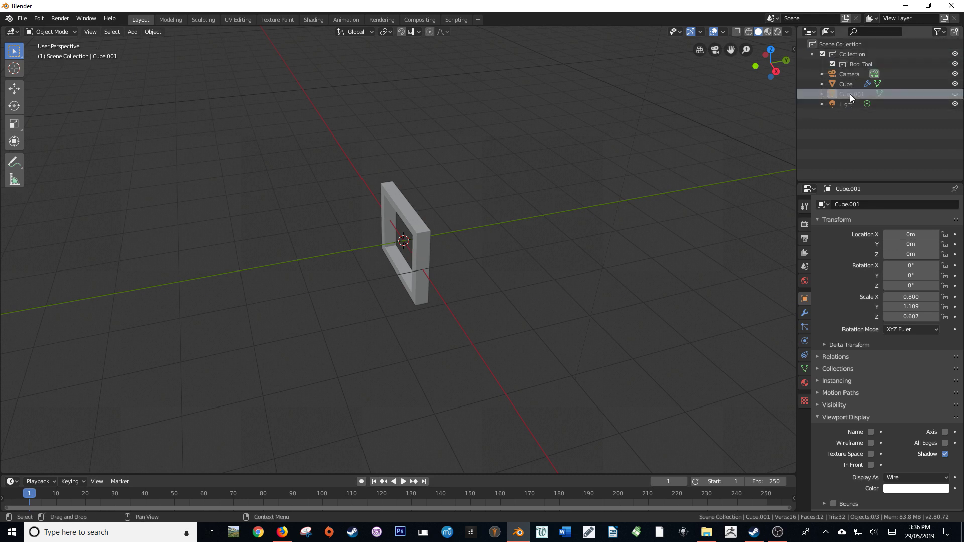
pyautogui.click(955, 94)
pyautogui.moveTo(842, 94); pyautogui.dragTo(855, 64)
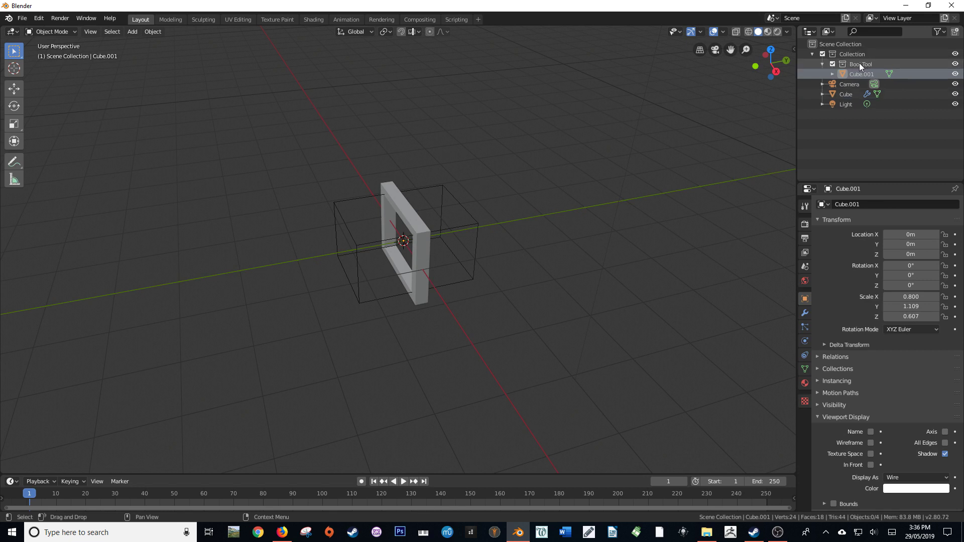
pyautogui.moveTo(595, 158); pyautogui.dragTo(532, 168, button='middle')
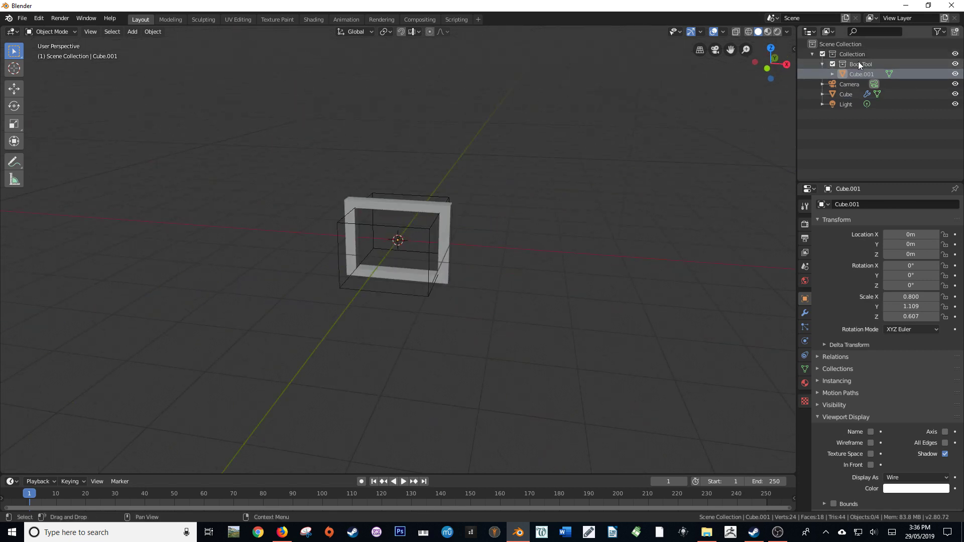
# - Disable the Bool Tool collection in renders and confirm with an F12 test render
pyautogui.rightClick(859, 64)
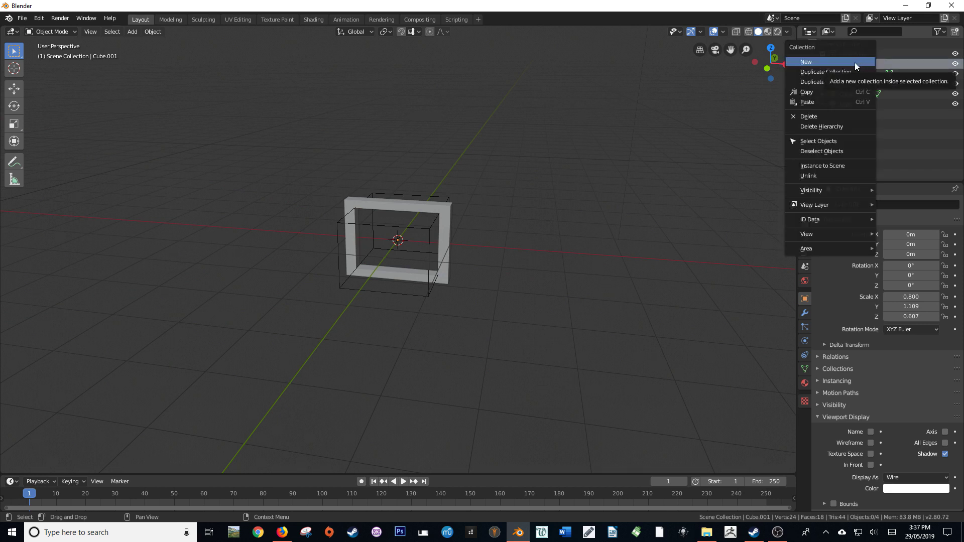
pyautogui.moveTo(824, 190)
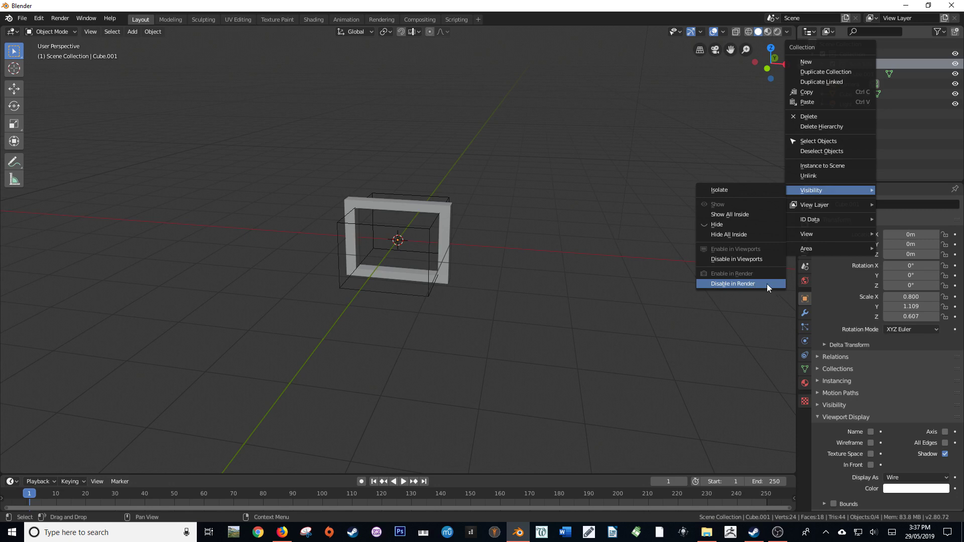
pyautogui.click(722, 286)
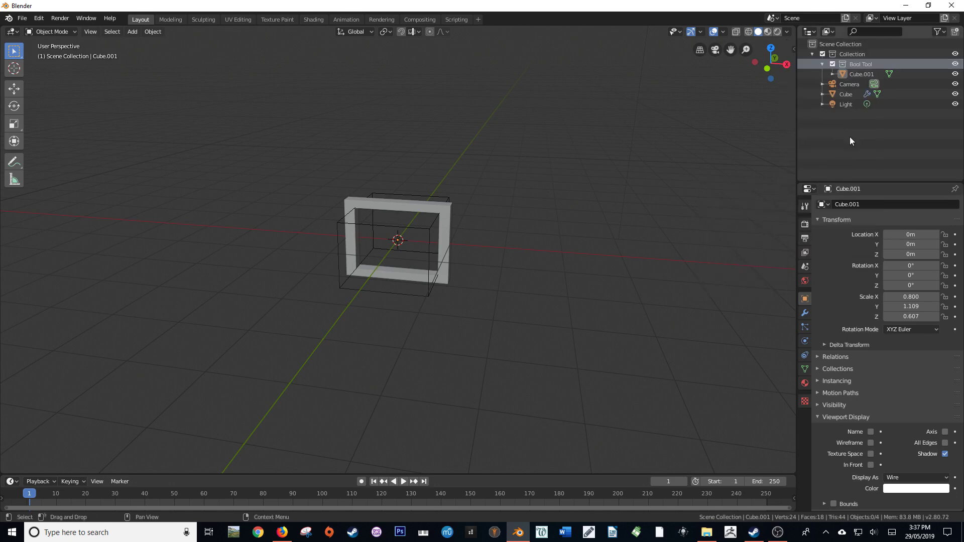
pyautogui.press('F12')
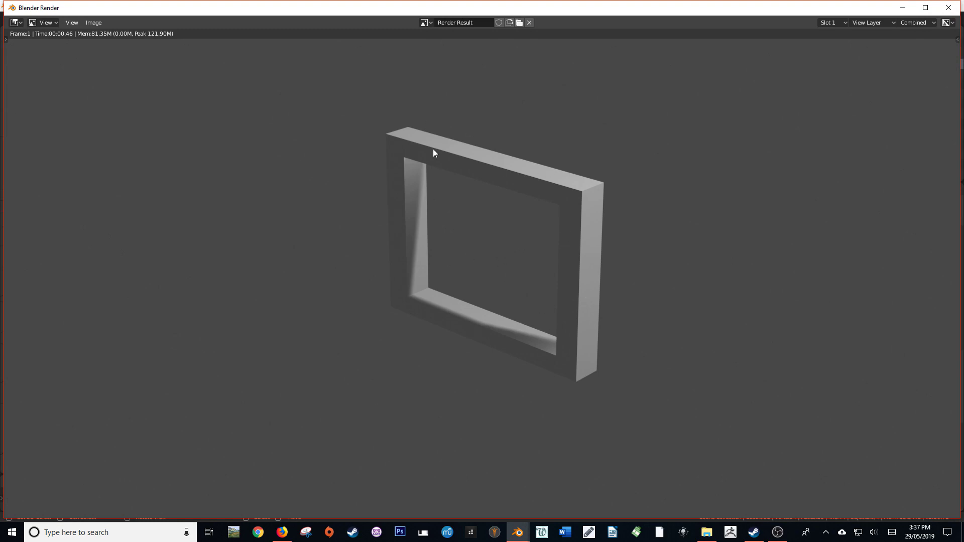
pyautogui.press('Escape')
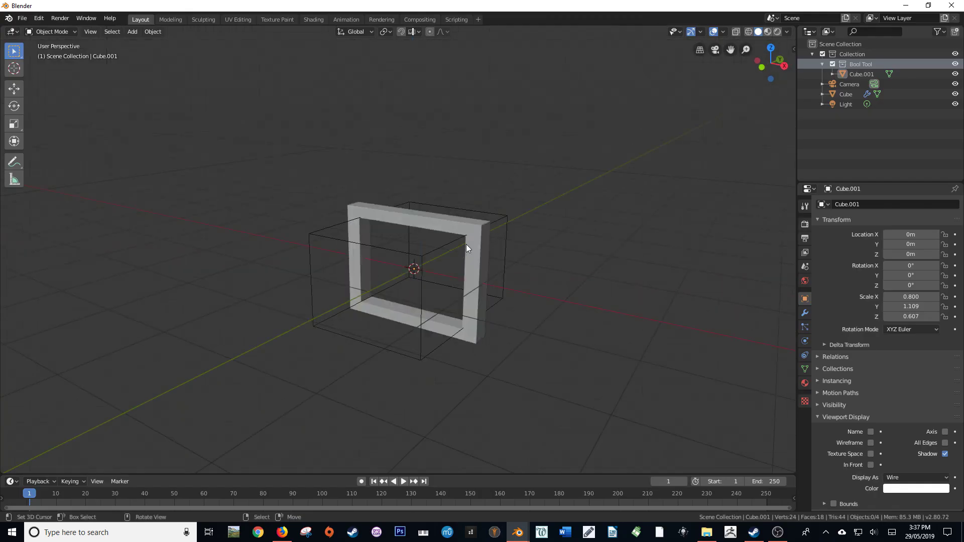
# - Add a Circle, scale it to 2.567, extrude it into a band and Solidify it at −0.05 m
pyautogui.moveTo(465, 244); pyautogui.dragTo(371, 241, button='middle')
pyautogui.hotkey('shift', 'a')
pyautogui.moveTo(414, 242)
pyautogui.click(437, 260)
pyautogui.press('KP_7')
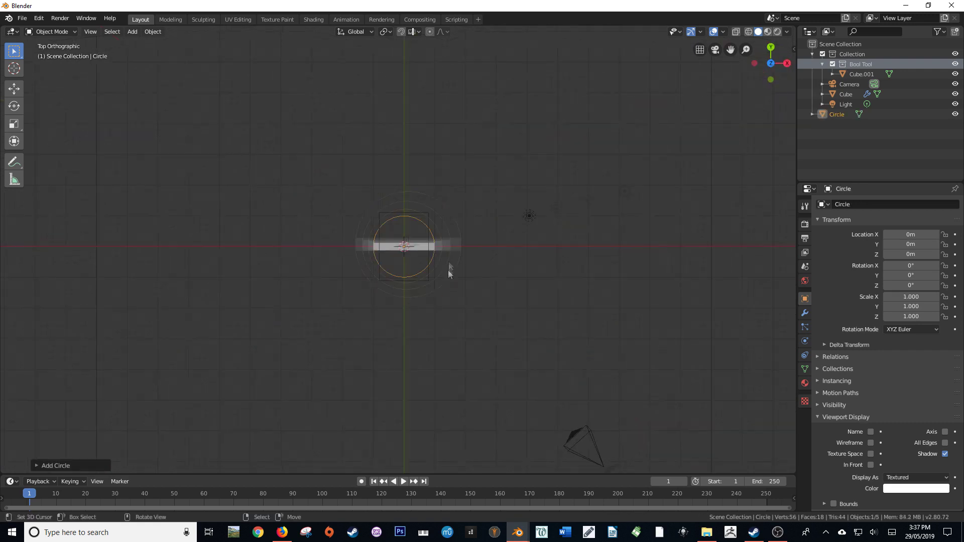
pyautogui.press('g')
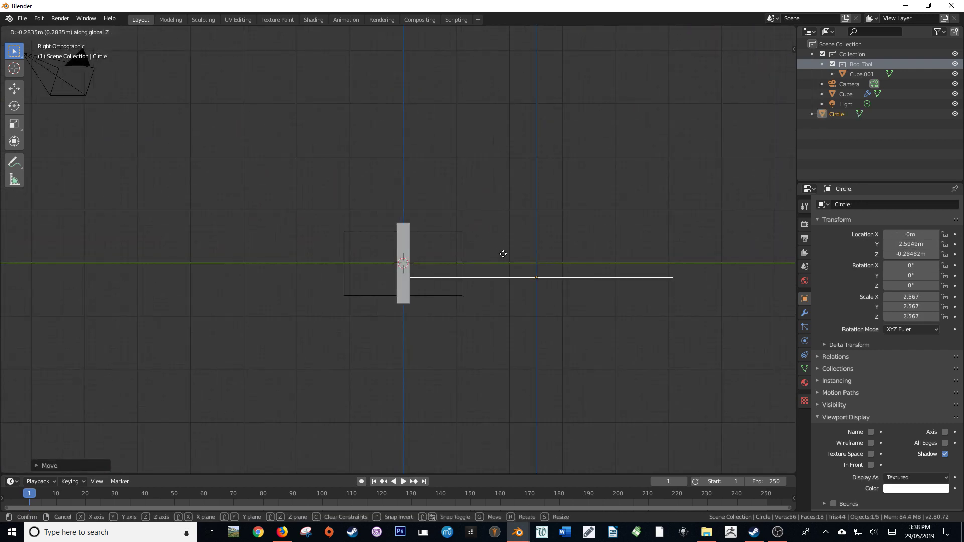
pyautogui.press('Tab')
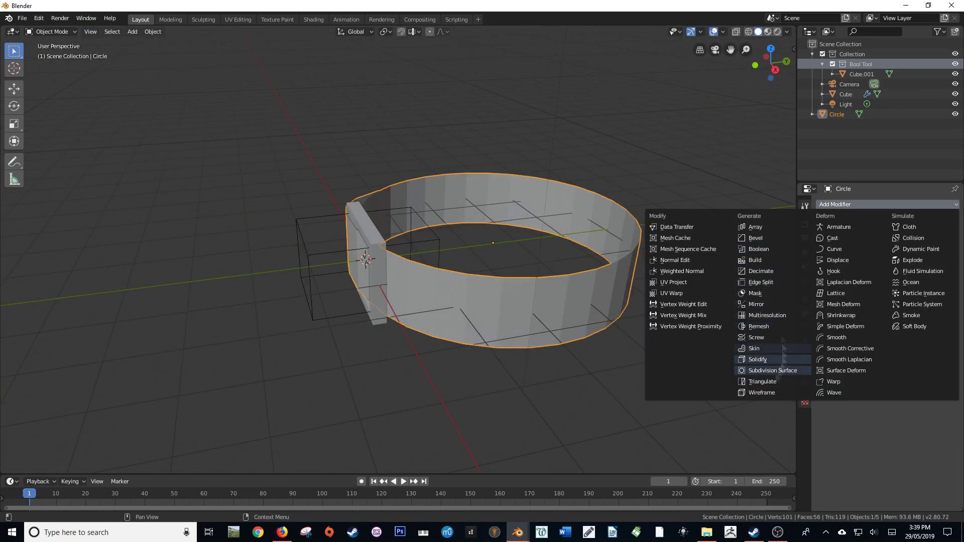
pyautogui.click(758, 416)
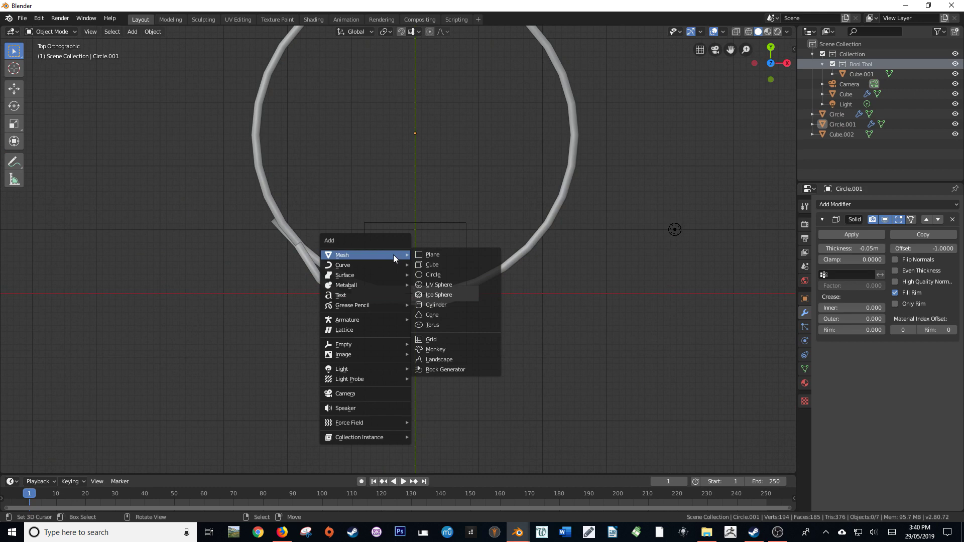
# - Add a Cylinder pin cutter, Boolean-cut it from the band, enable Auto Smooth and resize the cylinder
pyautogui.click(436, 304)
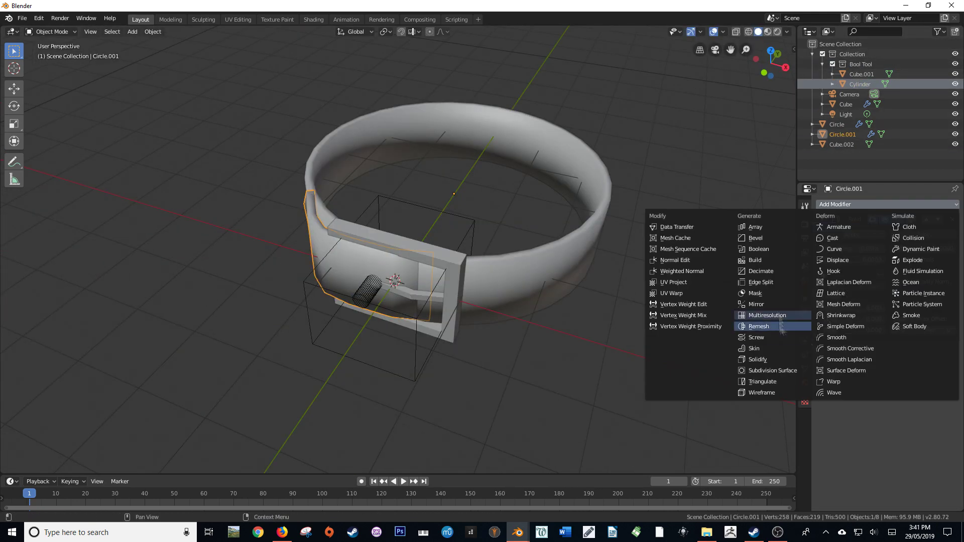
pyautogui.click(759, 327)
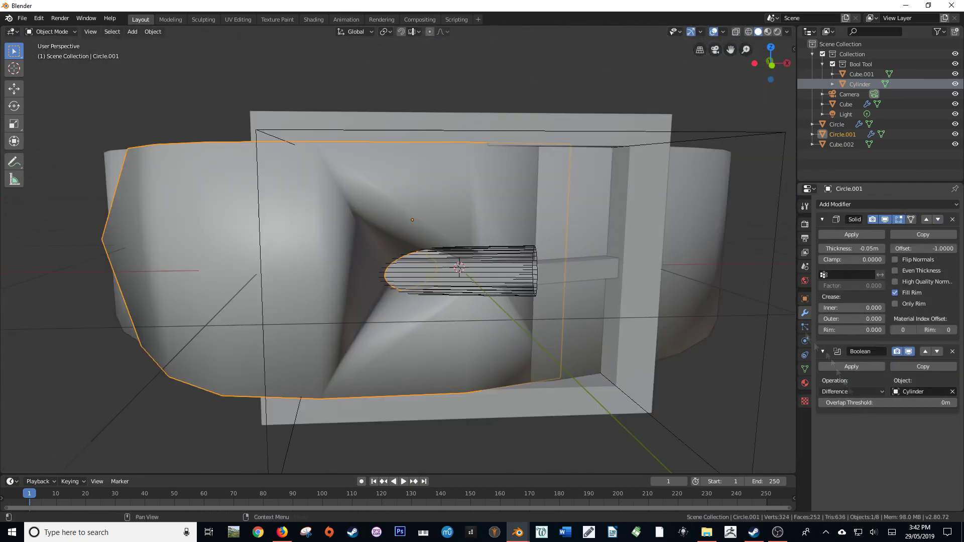
pyautogui.click(805, 369)
pyautogui.click(833, 376)
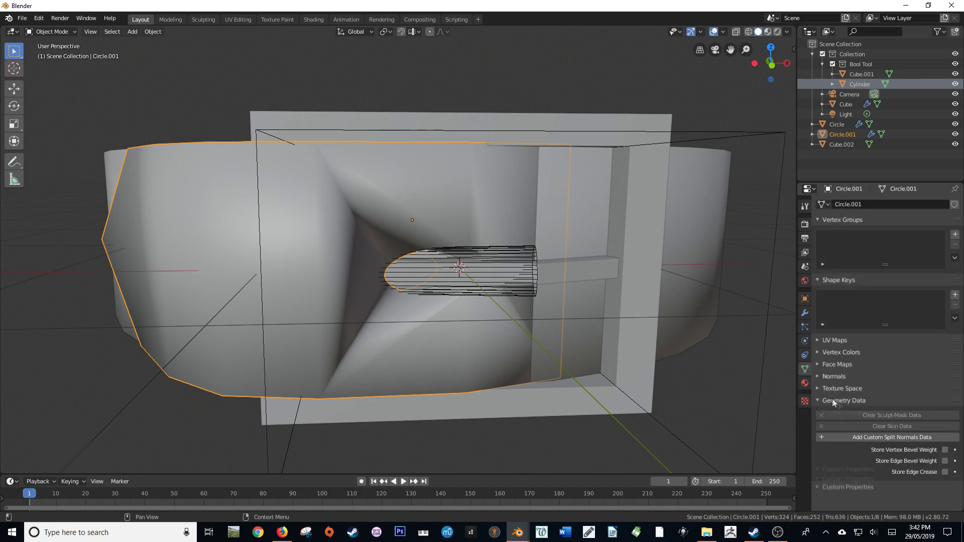
pyautogui.click(833, 389)
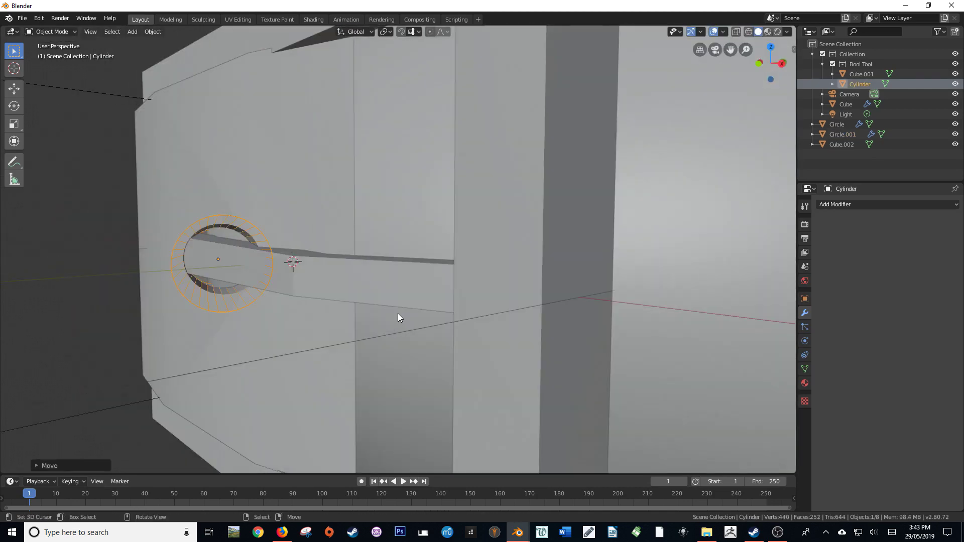
pyautogui.press('s')
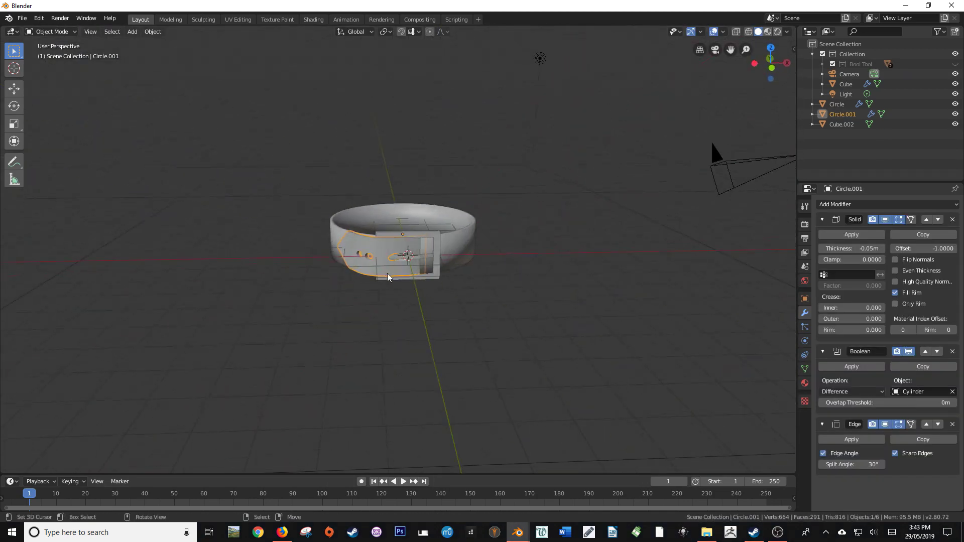
pyautogui.moveTo(422, 275); pyautogui.dragTo(563, 281, button='middle')
pyautogui.scroll(3, 481, 264)
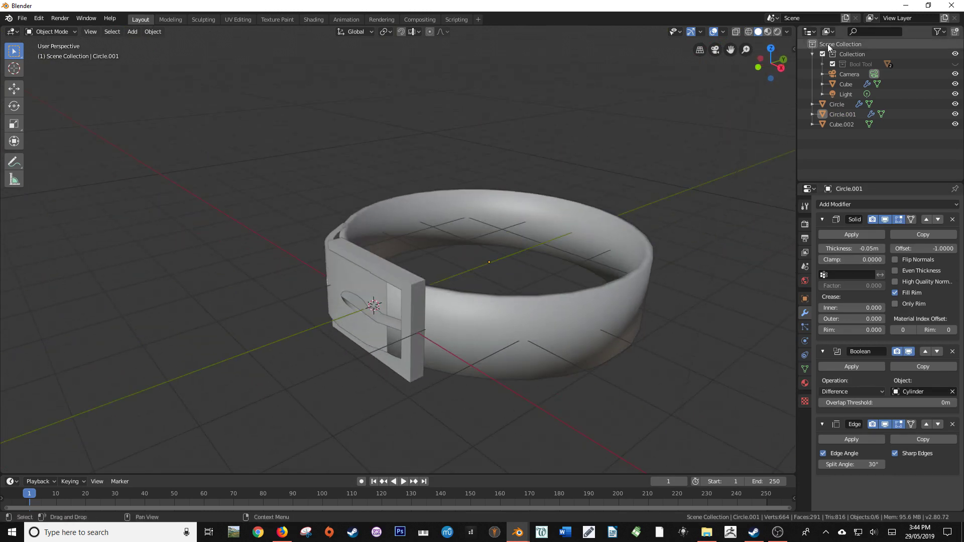